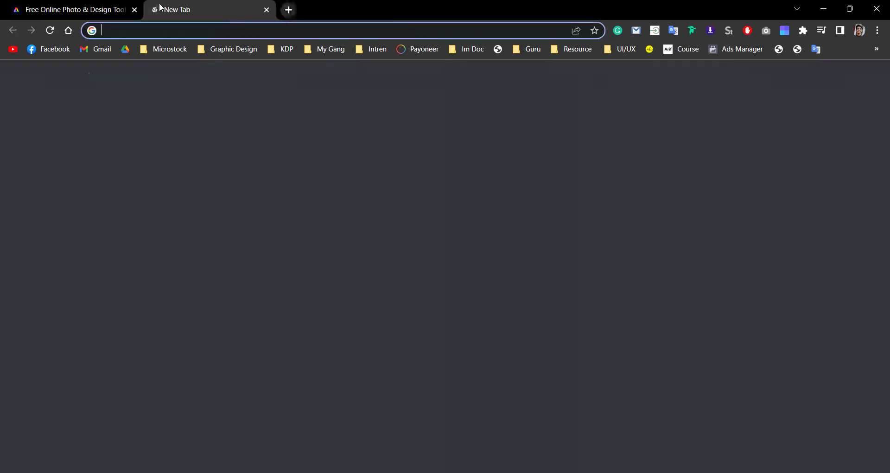
Search the web for "adobe express" and open the Adobe Express site from the results.
left_click(157, 9)
type("adobe express")
key("Return")
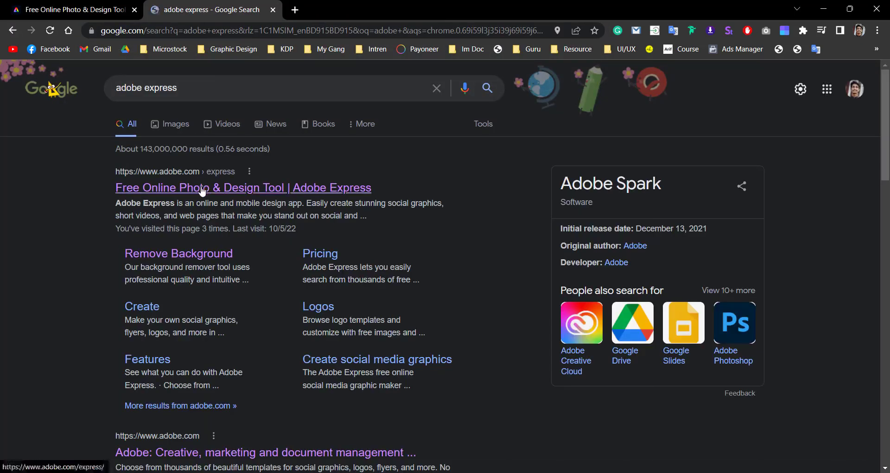
left_click(202, 190)
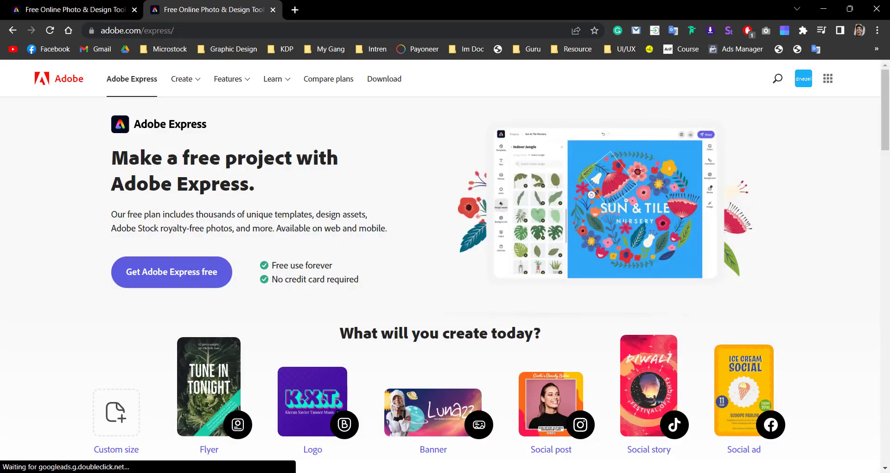
Open the Remove Background feature of Adobe Express and go to its photo upload page.
left_click(232, 85)
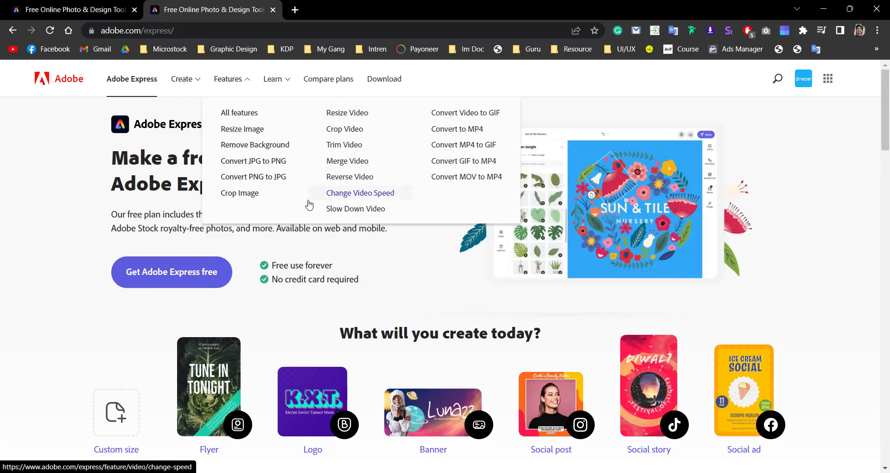
left_click(277, 150)
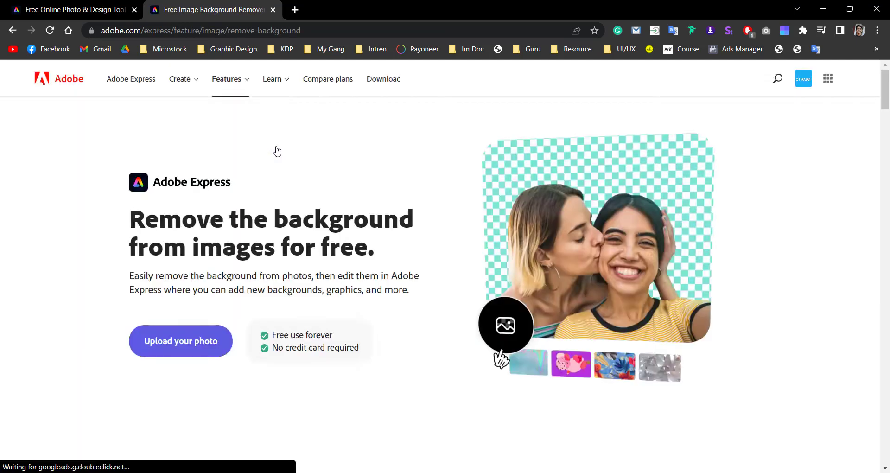
left_click(177, 353)
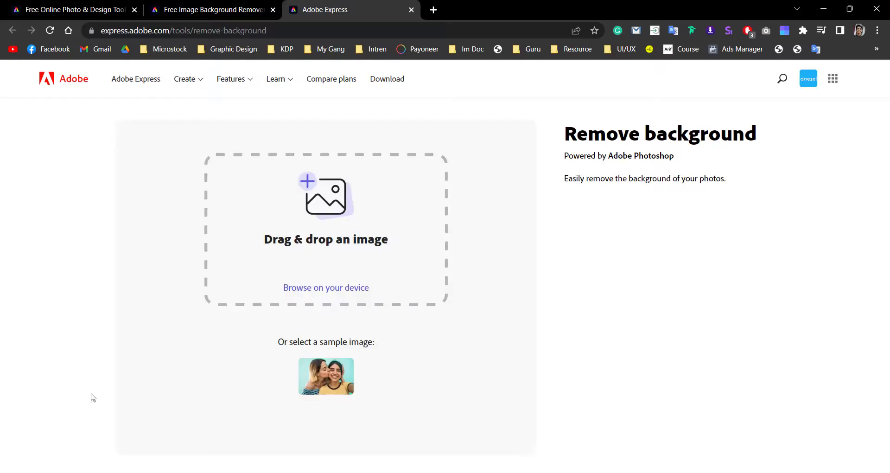
Upload the portrait photo from the computer for background removal and open the cutout in the editor for customizing.
left_click(66, 431)
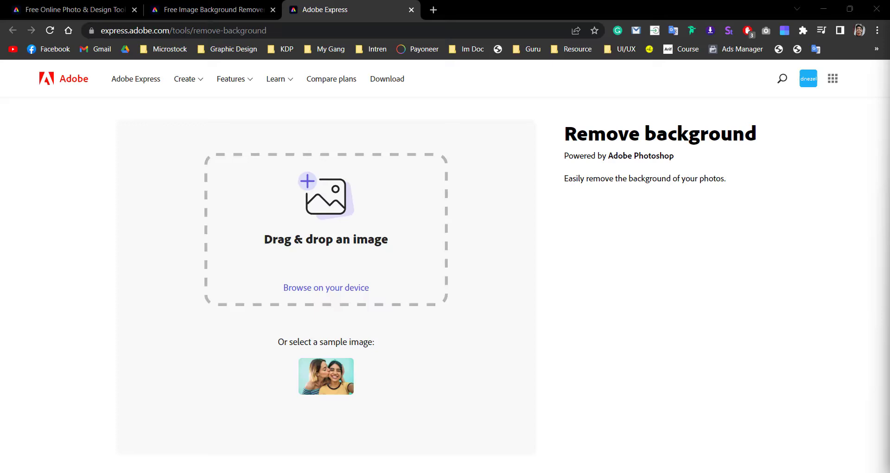
left_click_drag(686, 306, 360, 254)
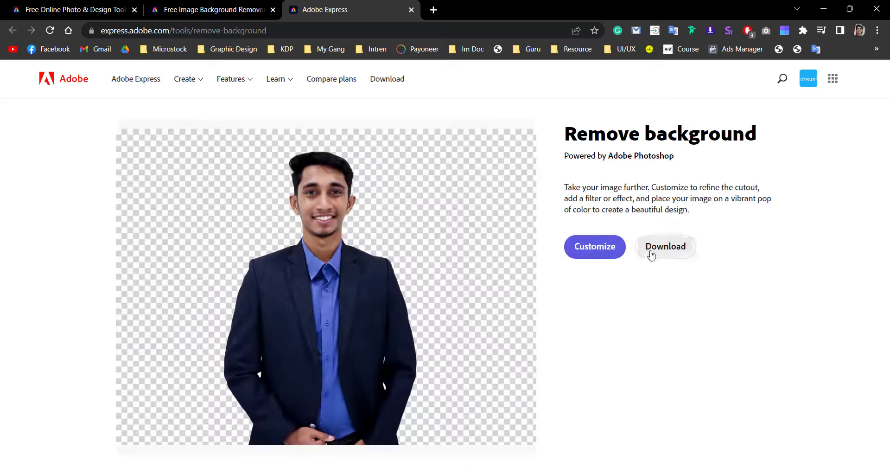
left_click(608, 246)
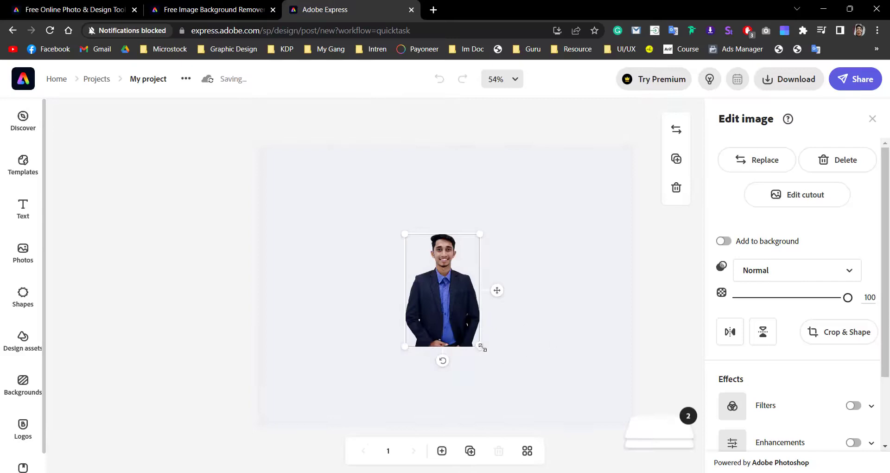
Enlarge the portrait cutout to most of the canvas height and position it in the middle of the canvas.
left_click_drag(481, 345, 530, 424)
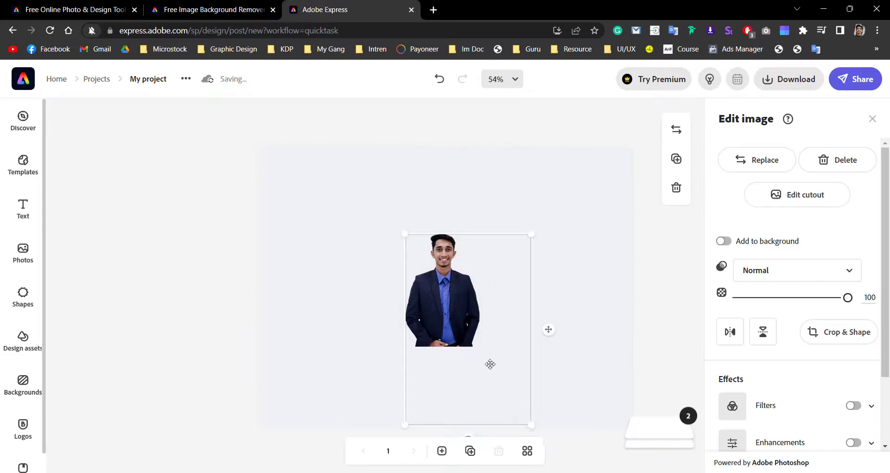
left_click(125, 271)
left_click(466, 275)
left_click_drag(532, 236, 586, 193)
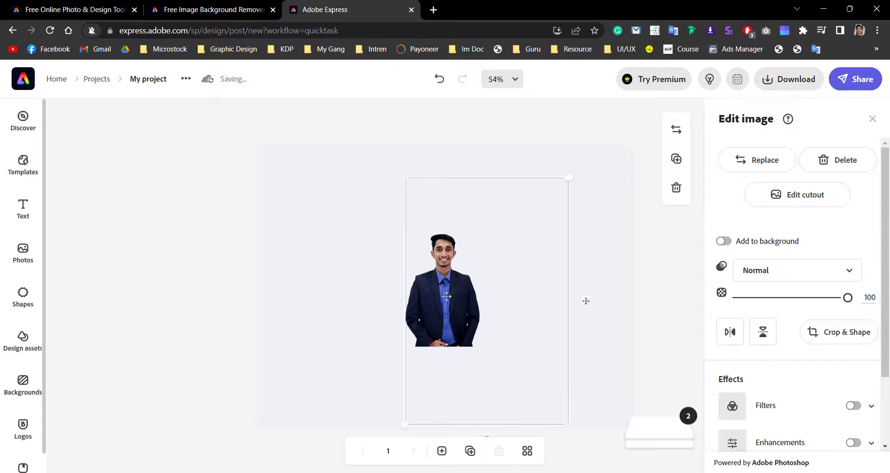
left_click_drag(447, 295, 458, 306)
left_click(491, 308)
left_click(446, 256)
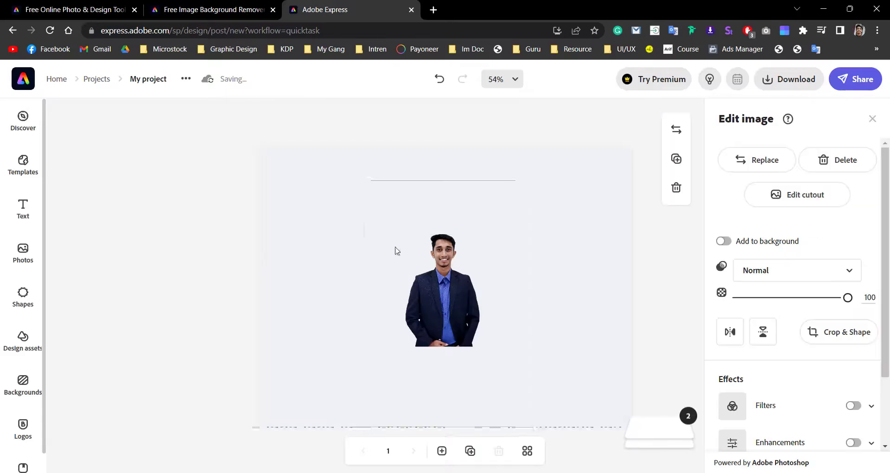
left_click_drag(448, 338, 450, 254)
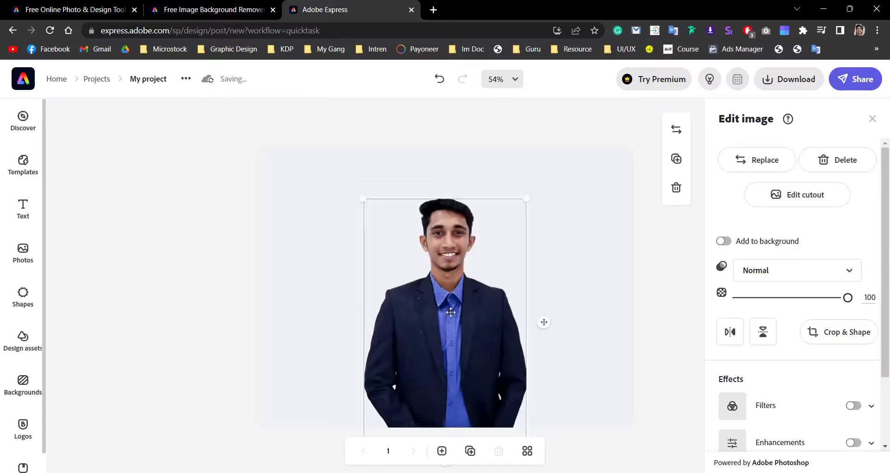
mouse_move(449, 316)
left_mouse_down()
mouse_move(448, 252)
mouse_move(443, 301)
left_mouse_up()
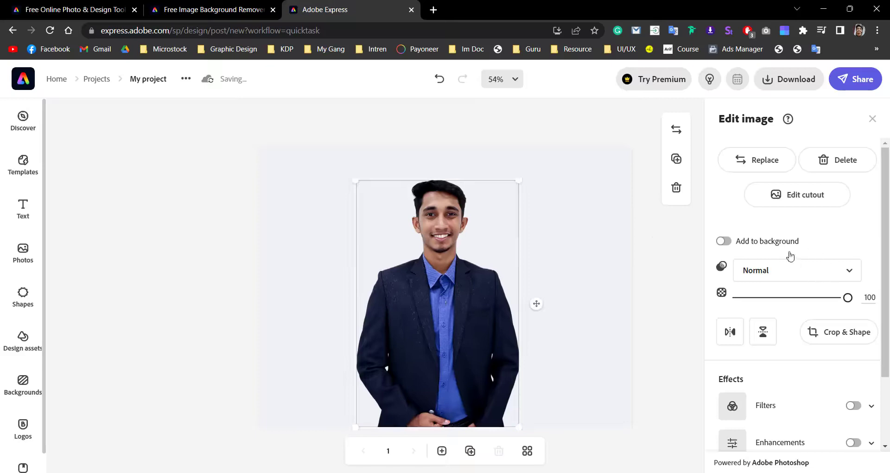
Try adding the portrait to the page background, and revert it to a regular image.
left_click(728, 241)
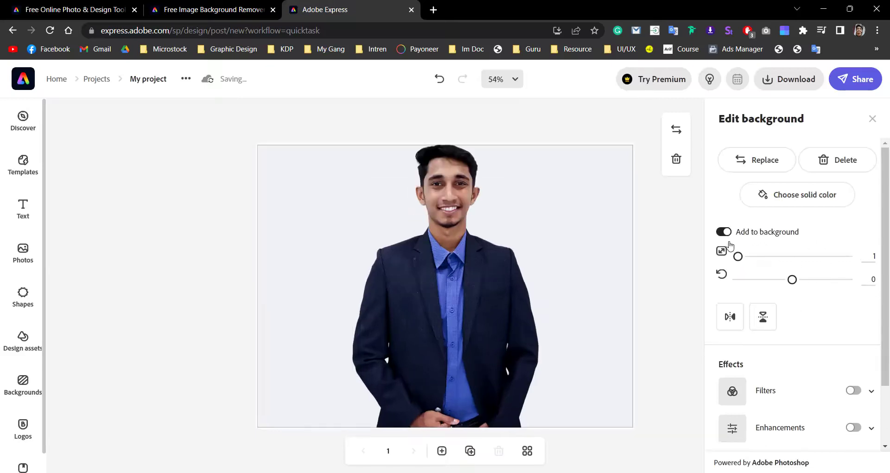
left_click(725, 234)
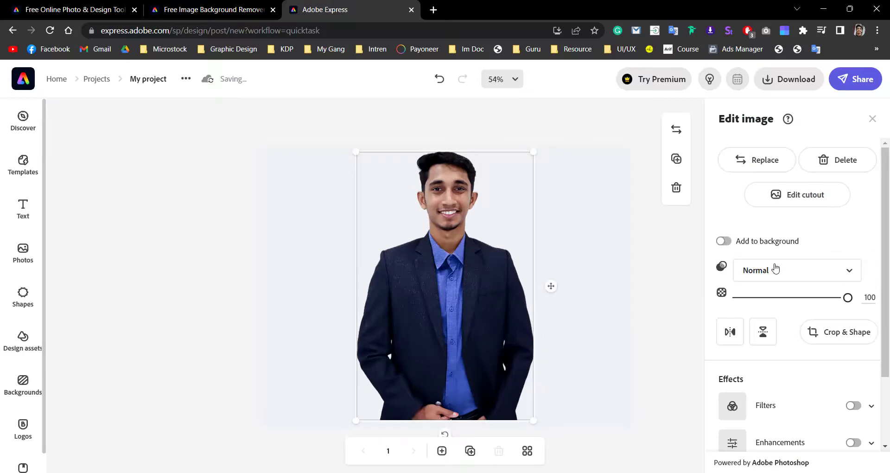
Try the Duotone, Grayscale, Darken, Lighten, Matte, Contrast, Colorize and Multiply filters on the portrait, and turn filters off again.
scroll(774, 268, "down", 2)
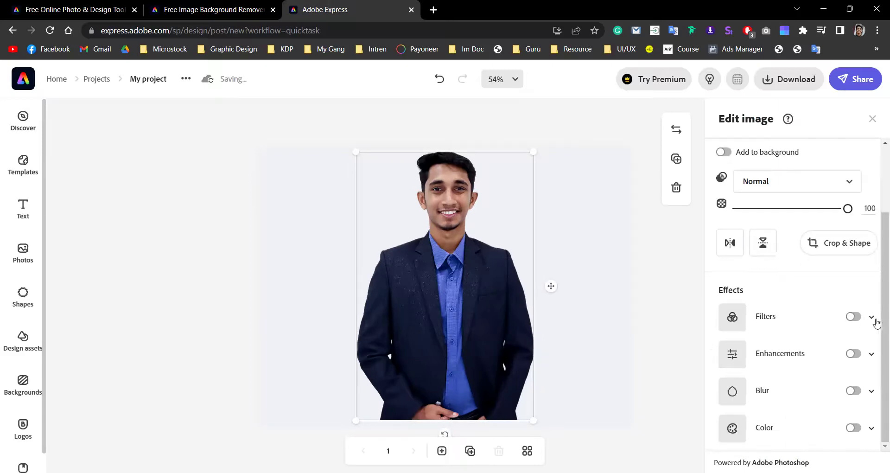
left_click(872, 318)
scroll(873, 323, "down", 4)
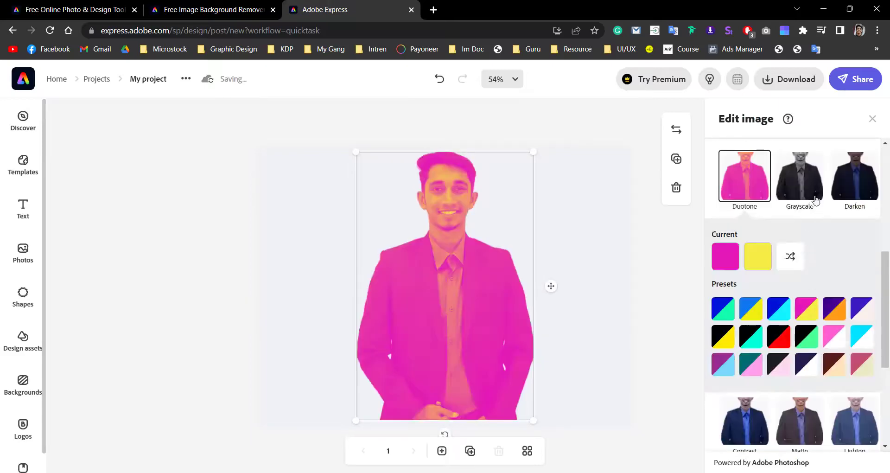
scroll(830, 213, "up", 2)
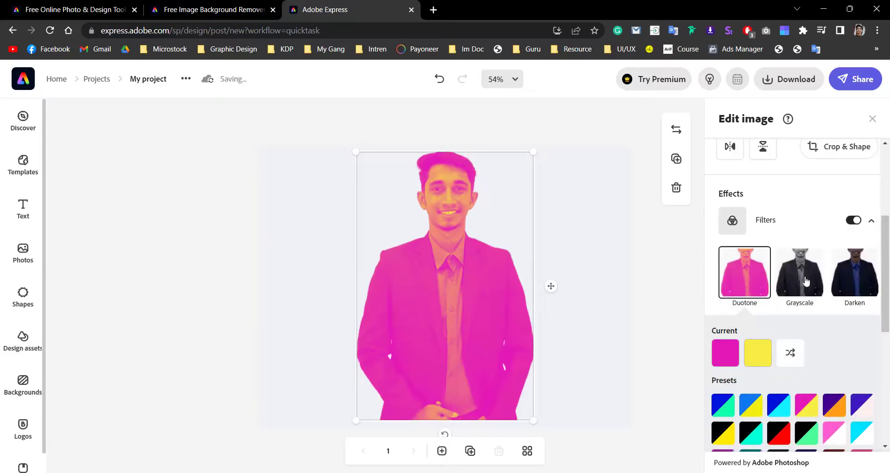
left_click(805, 280)
left_click(848, 279)
left_click(845, 346)
left_click(806, 349)
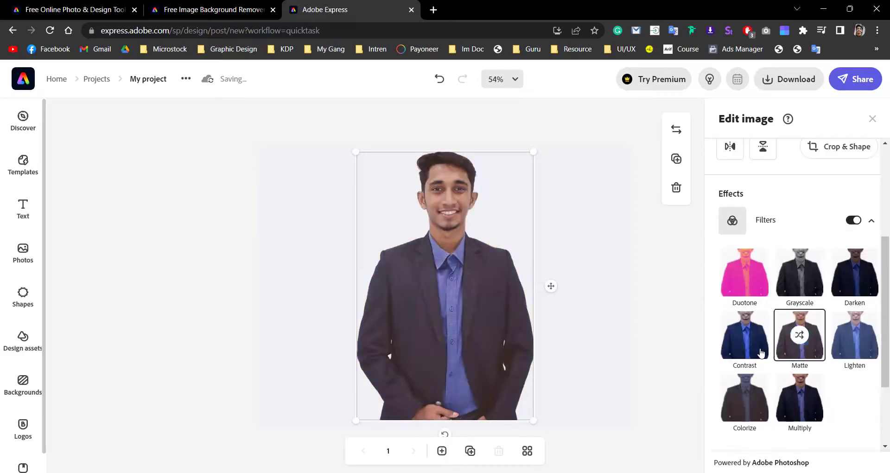
left_click(760, 353)
left_click(757, 401)
left_click(792, 400)
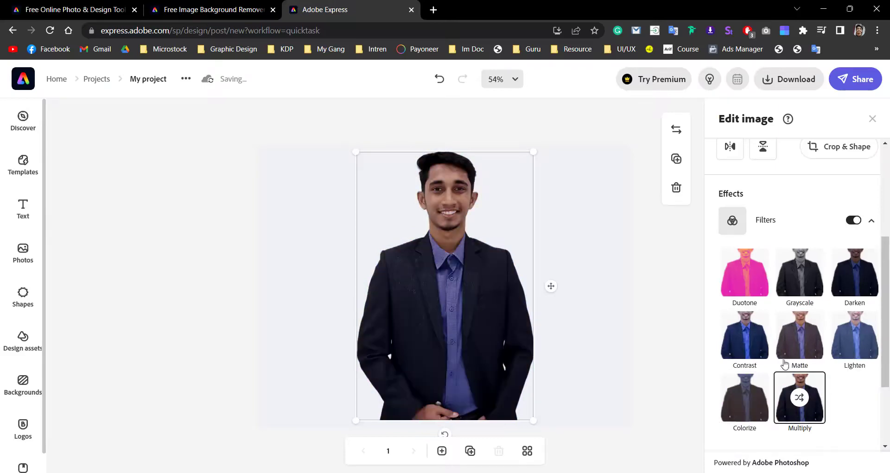
left_click(788, 357)
left_click(759, 348)
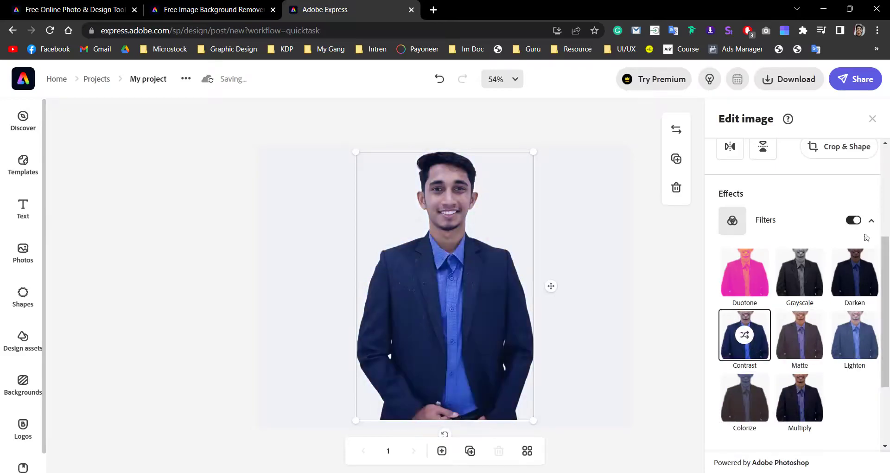
left_click(857, 222)
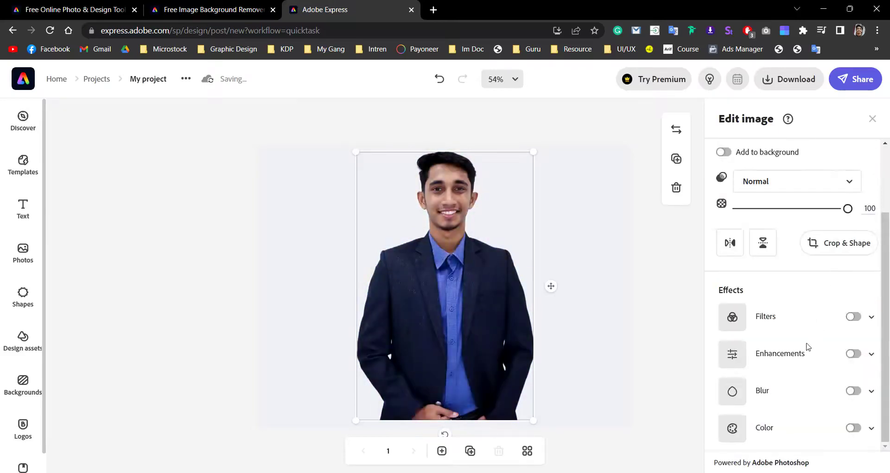
Look through the Crop & Shape ratios and shapes available for the portrait, and leave without cropping.
left_click(838, 331)
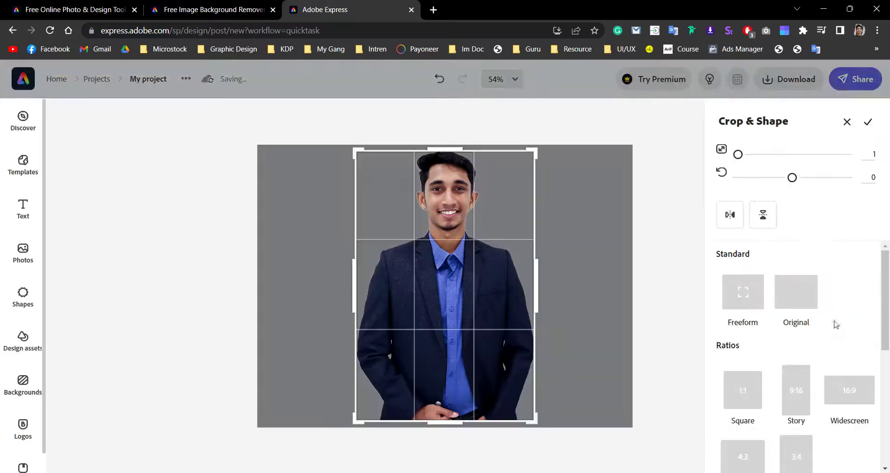
scroll(788, 260, "down", 5)
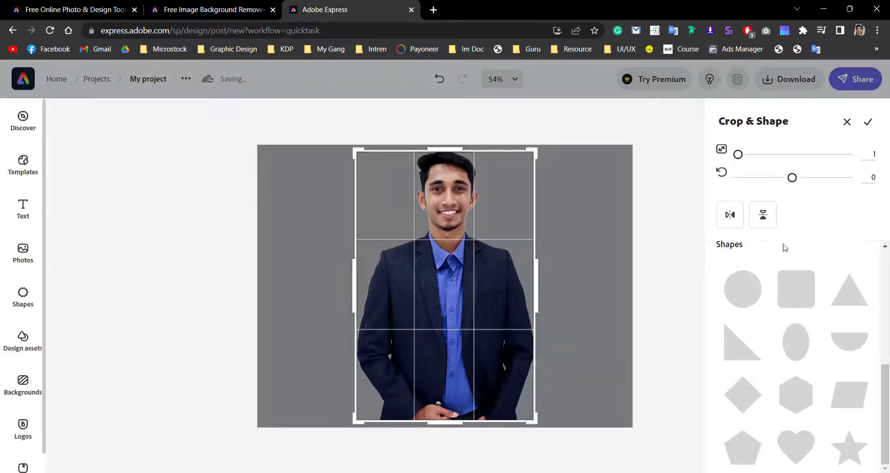
scroll(816, 343, "up", 5)
scroll(735, 382, "down", 3)
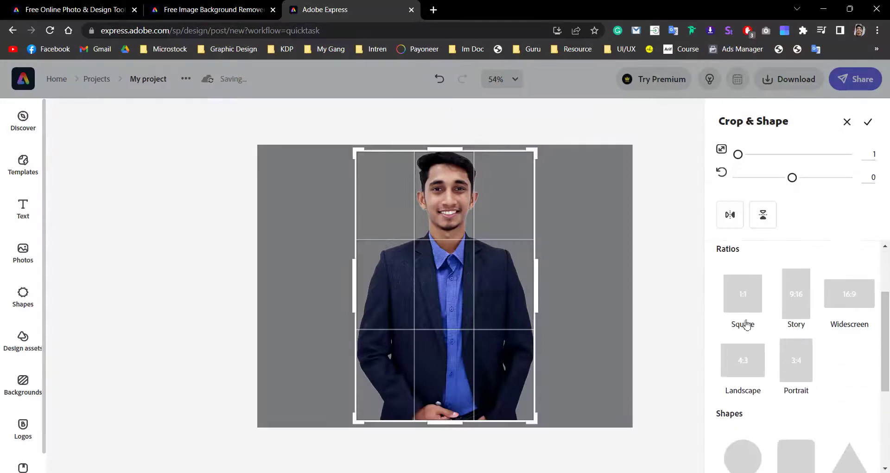
scroll(757, 353, "up", 3)
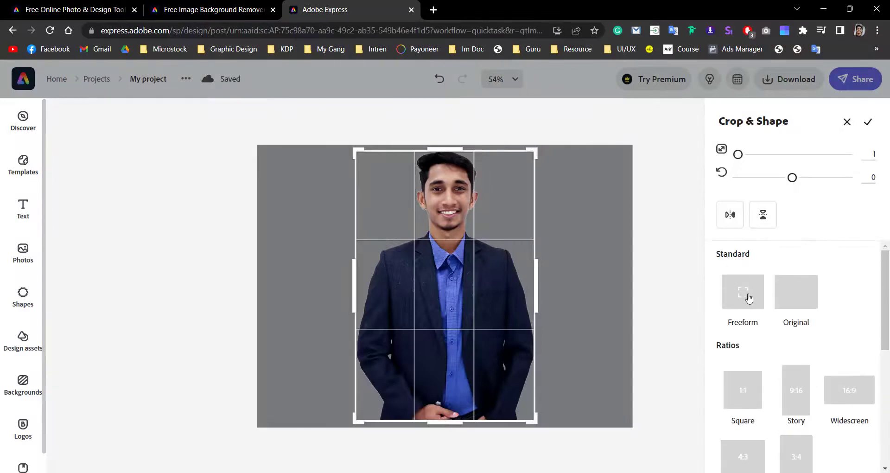
left_click(845, 122)
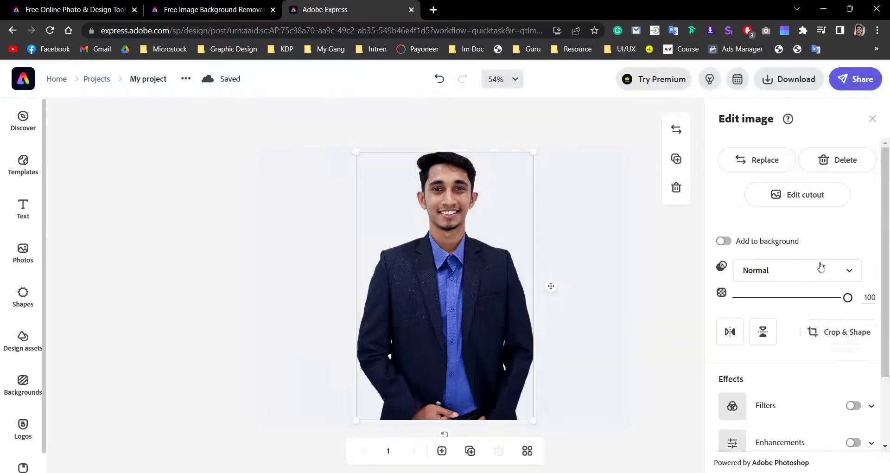
Enable the portrait's Enhancements with contrast 27, brightness 21, saturation -36, highlight 12, shadow -24, warmth -1 and sharpen 11.
scroll(818, 325, "down", 2)
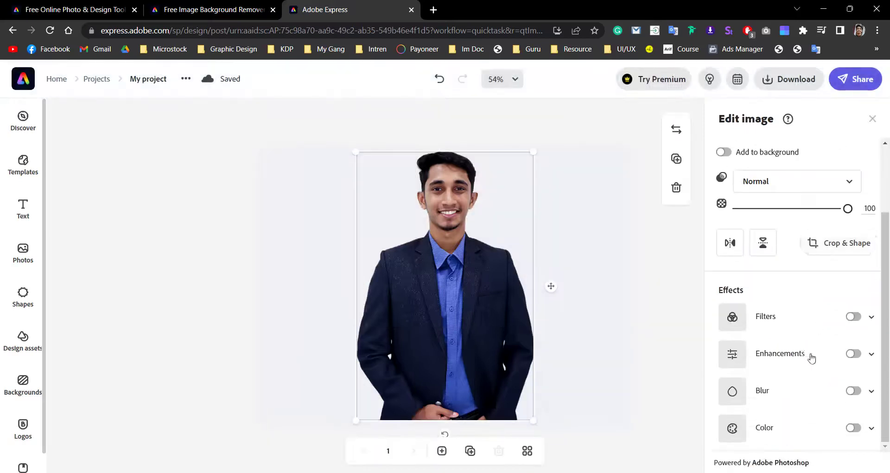
left_click(854, 355)
scroll(805, 373, "down", 4)
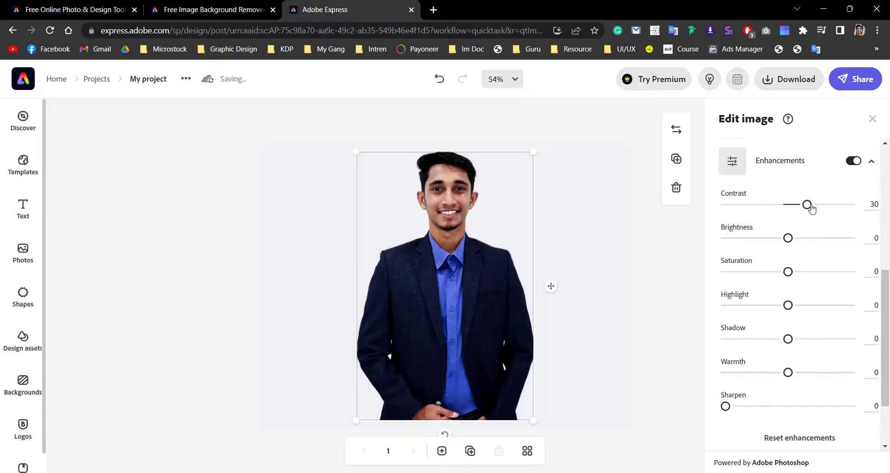
mouse_move(808, 204)
left_mouse_down()
mouse_move(825, 207)
mouse_move(807, 206)
left_mouse_up()
left_click_drag(788, 238, 802, 239)
left_click_drag(788, 271, 765, 270)
mouse_move(788, 306)
left_mouse_down()
mouse_move(809, 308)
mouse_move(795, 305)
left_mouse_up()
mouse_move(788, 339)
left_mouse_down()
mouse_move(761, 339)
mouse_move(773, 341)
left_mouse_up()
mouse_move(788, 372)
left_mouse_down()
mouse_move(811, 373)
mouse_move(788, 372)
left_mouse_up()
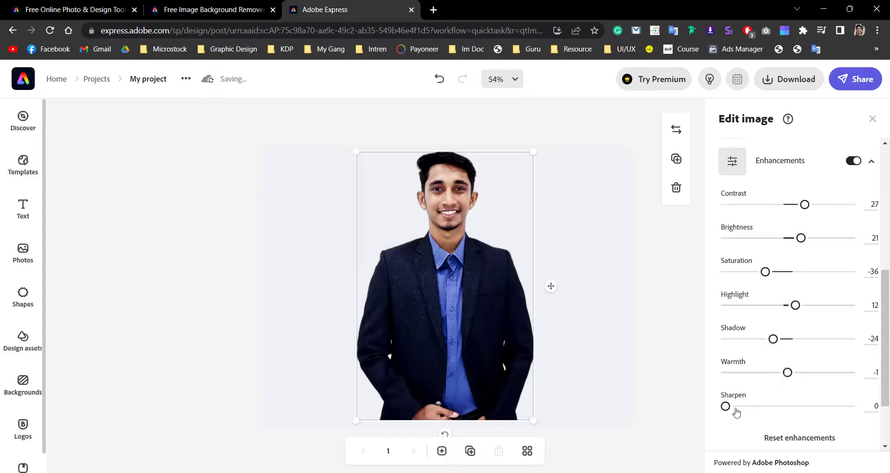
left_click_drag(726, 407, 739, 412)
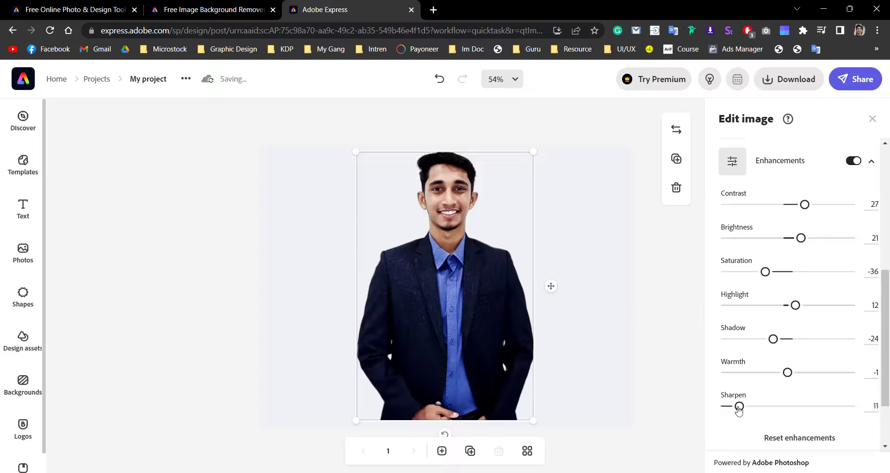
Try the Blur effect on the portrait with an amount of 1, and switch it off again.
scroll(804, 358, "down", 2)
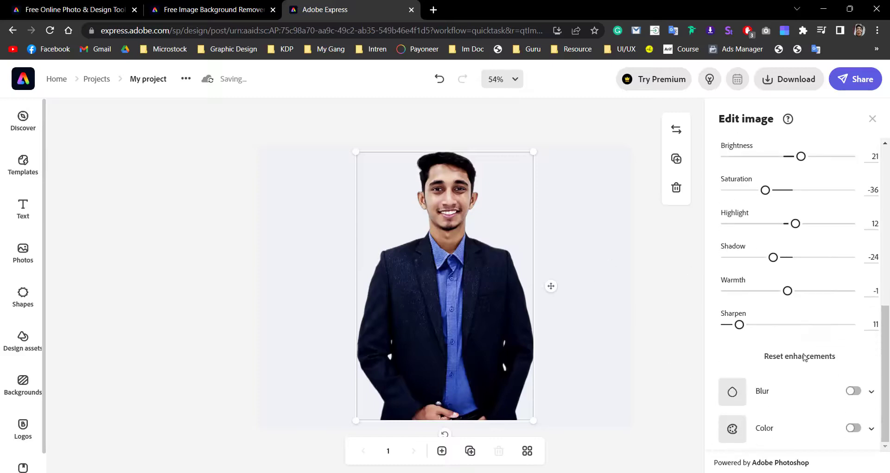
left_click(853, 391)
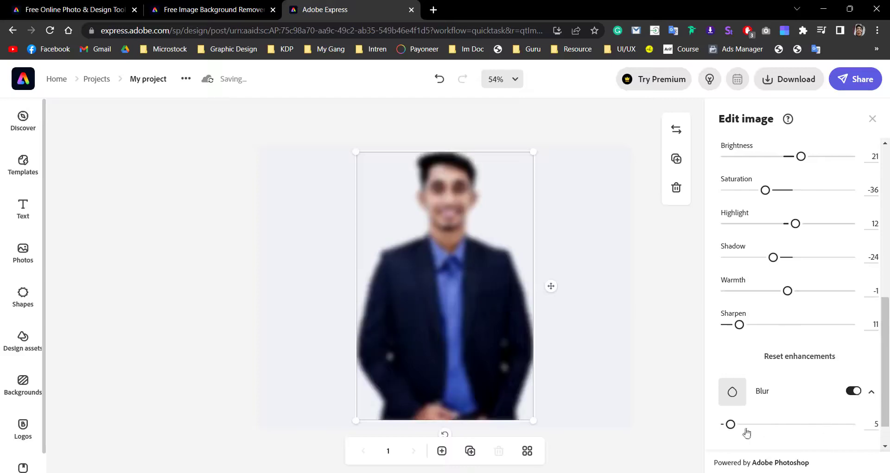
left_click_drag(731, 425, 688, 429)
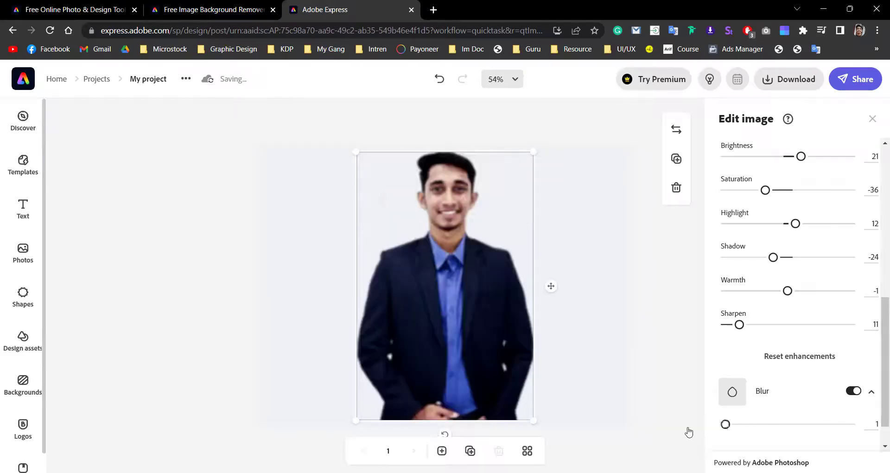
left_click(854, 390)
scroll(841, 373, "up", 10)
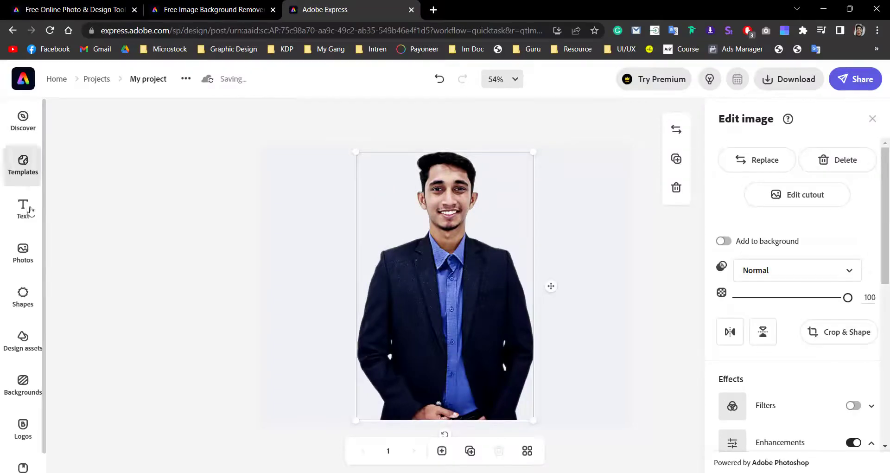
Look through the Text, Templates, Photos, Discover and Shapes libraries, browsing the template categories and the Adobe Stock photo categories.
scroll(3, 361, "down", 1)
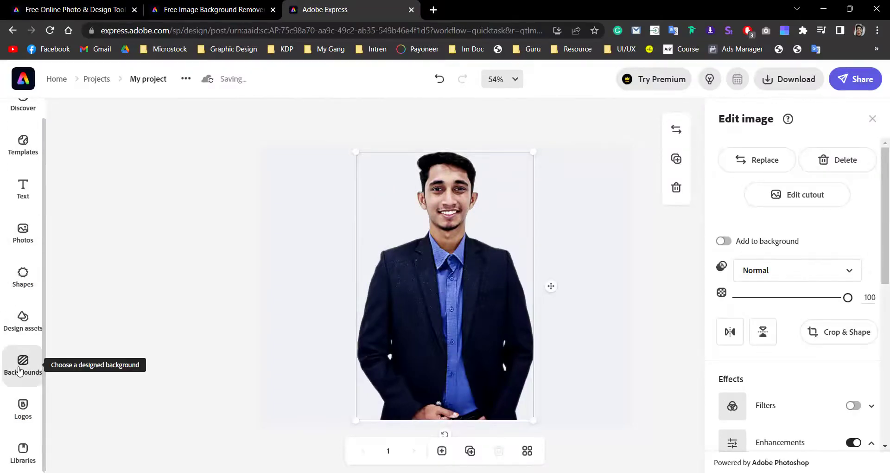
scroll(20, 366, "up", 1)
left_click(21, 209)
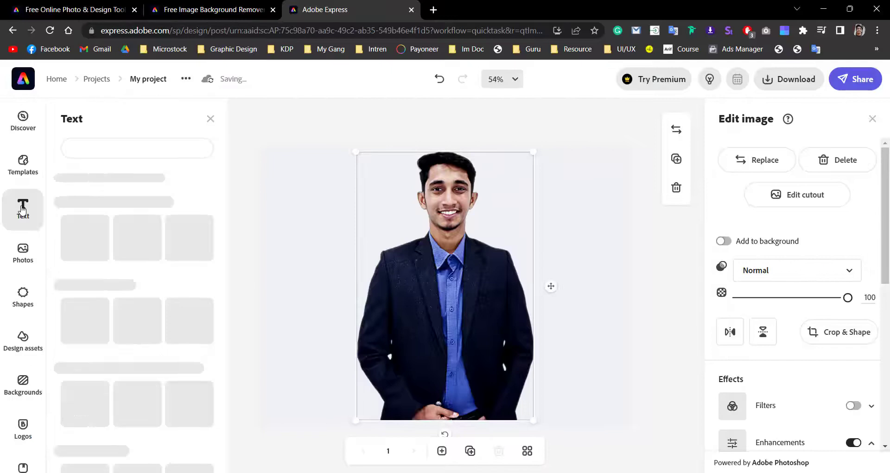
left_click(23, 178)
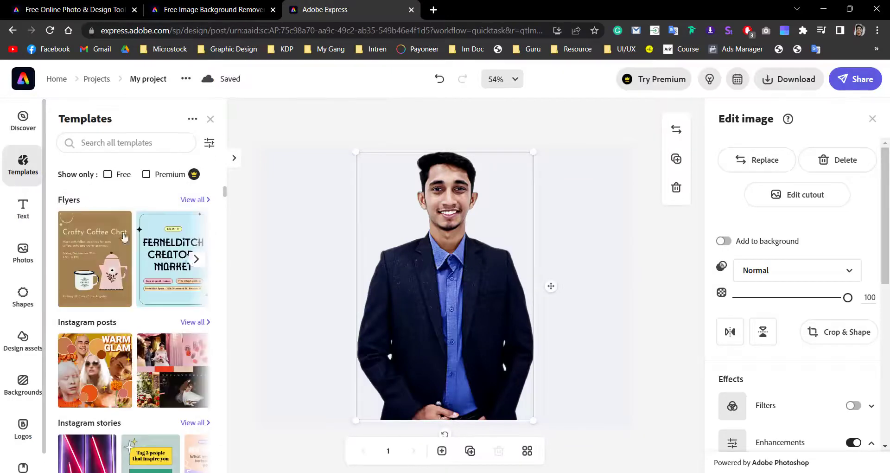
scroll(123, 278, "down", 5)
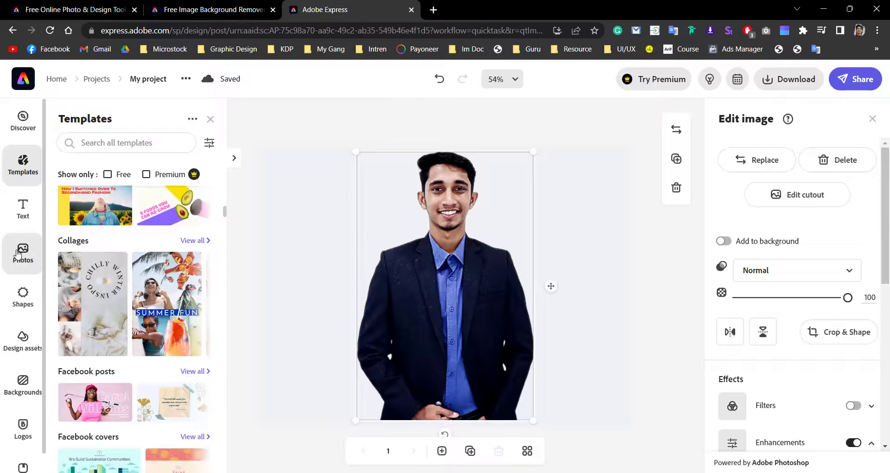
left_click(18, 254)
scroll(92, 325, "down", 10)
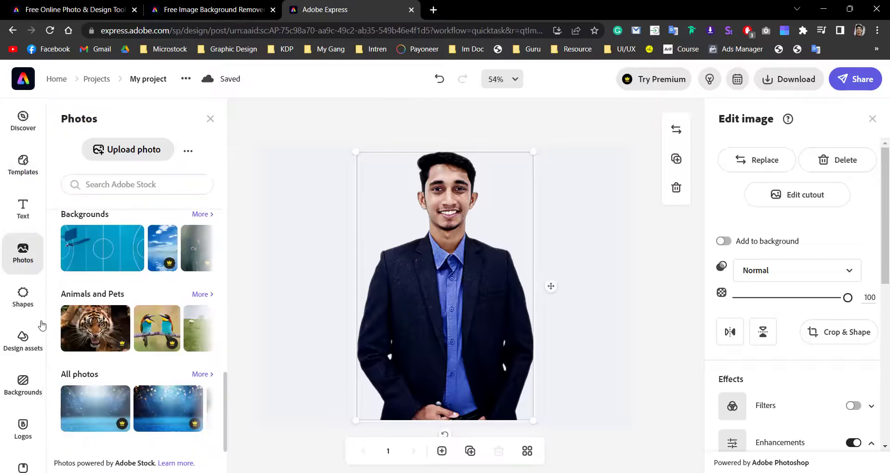
left_click(23, 122)
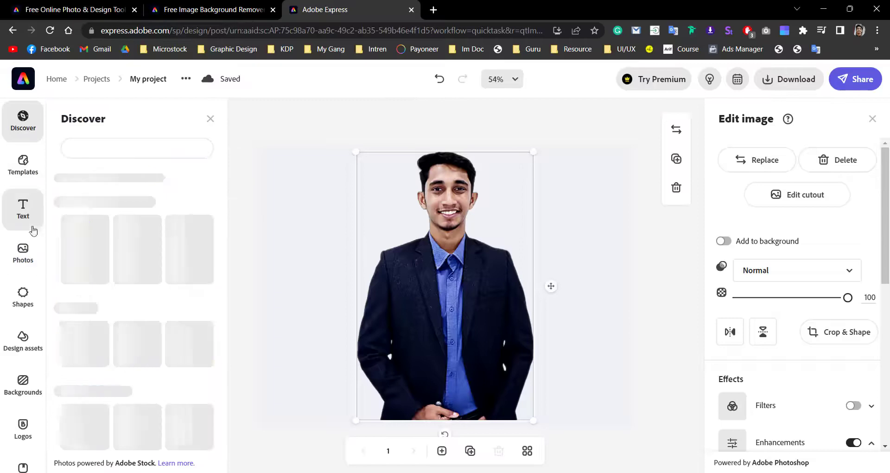
left_click(28, 216)
left_click(28, 252)
left_click(29, 295)
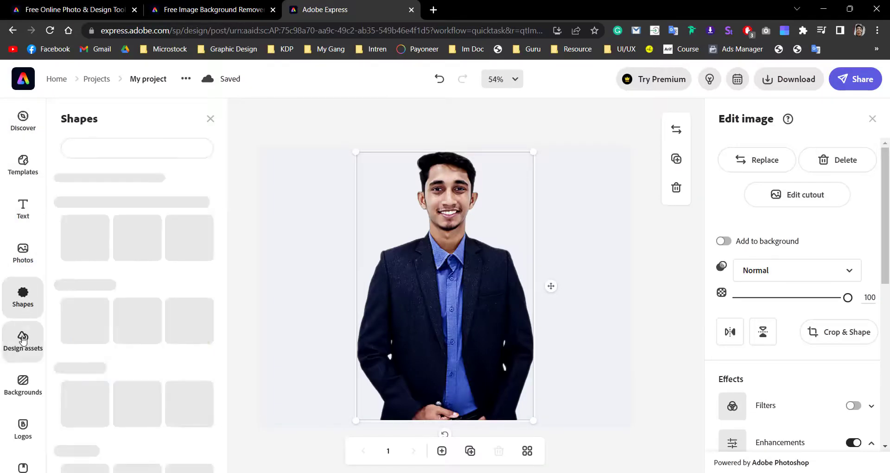
left_click(24, 251)
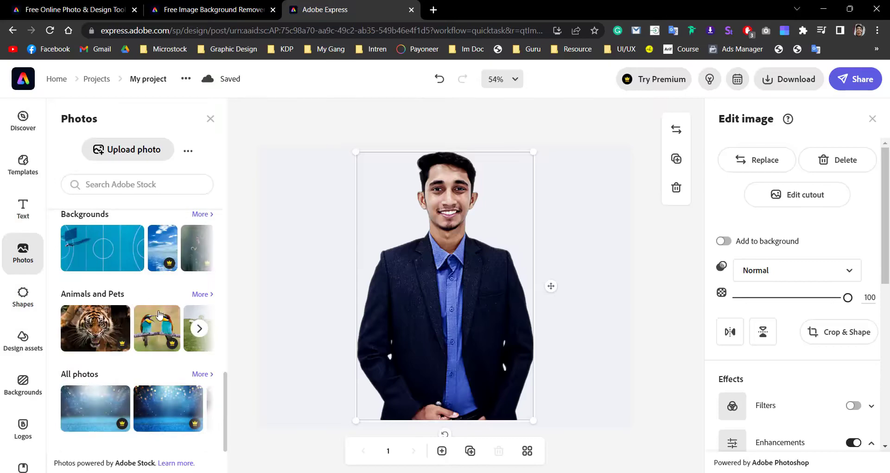
scroll(159, 314, "up", 10)
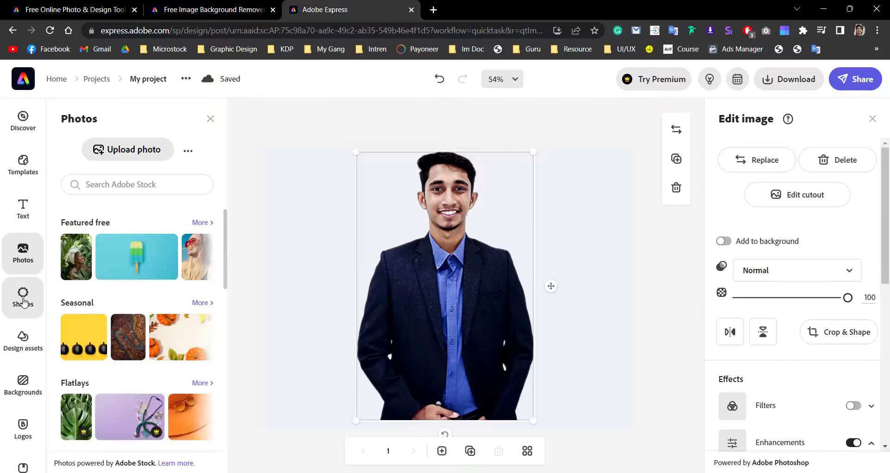
Browse the Shapes, Design assets, Backgrounds and Discover collections, and close the library without adding anything to the design.
left_click(24, 302)
scroll(129, 238, "down", 10)
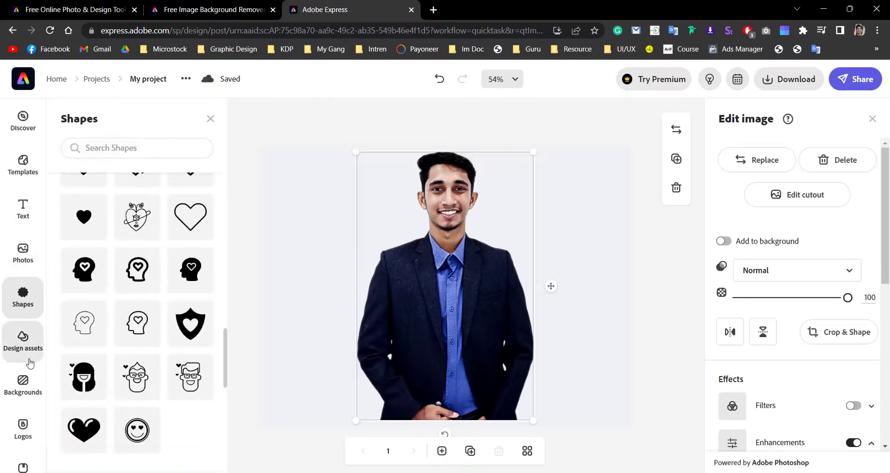
left_click(23, 343)
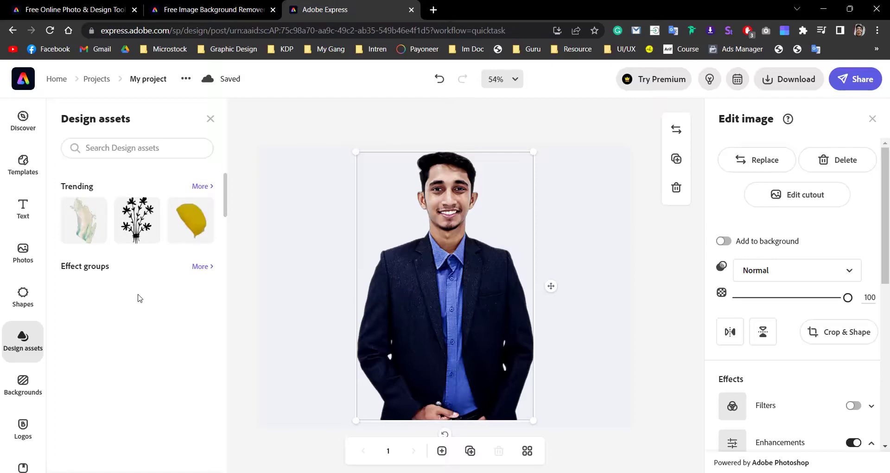
scroll(140, 297, "down", 3)
left_click(23, 384)
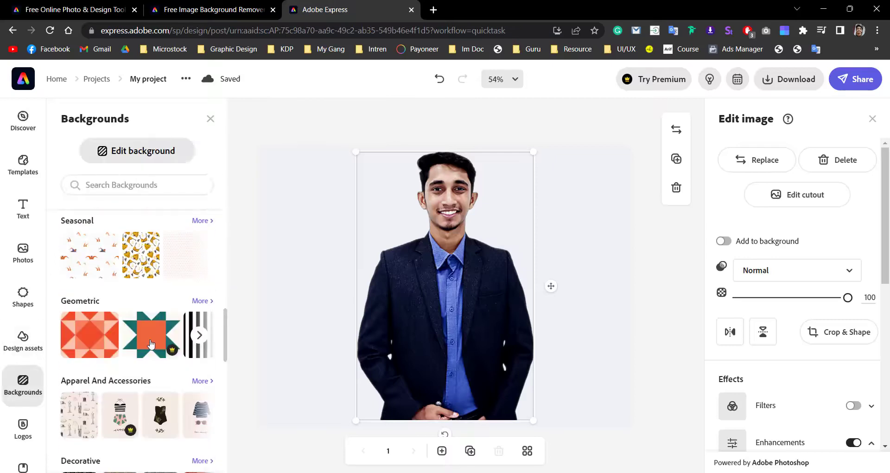
left_click(31, 123)
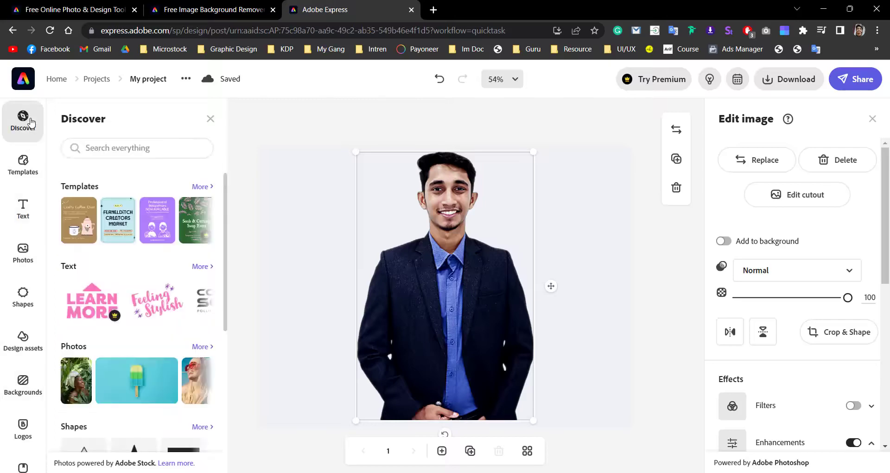
left_click(211, 119)
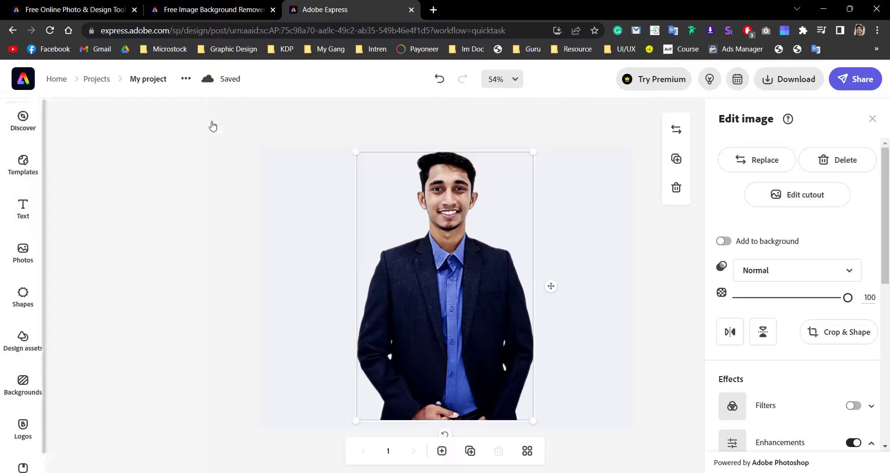
Download the design as PNG (transparent background) and save it as My project-1 (1).png on New Volume (F:).
left_click(788, 83)
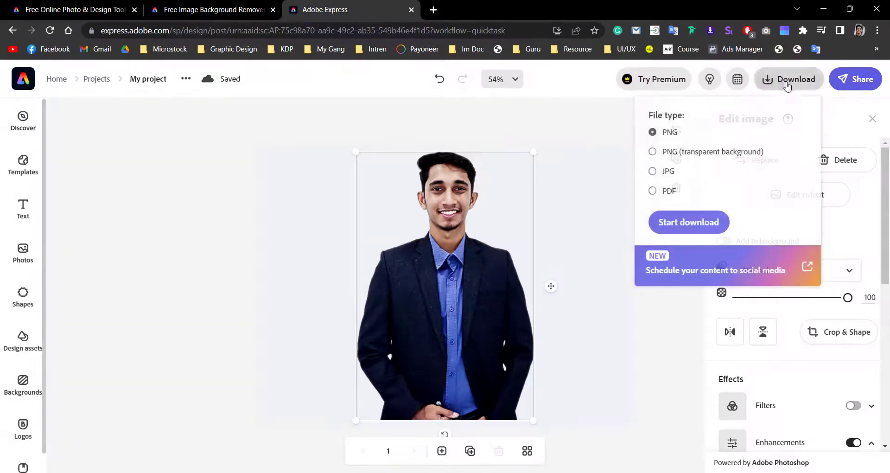
left_click(681, 156)
left_click(692, 221)
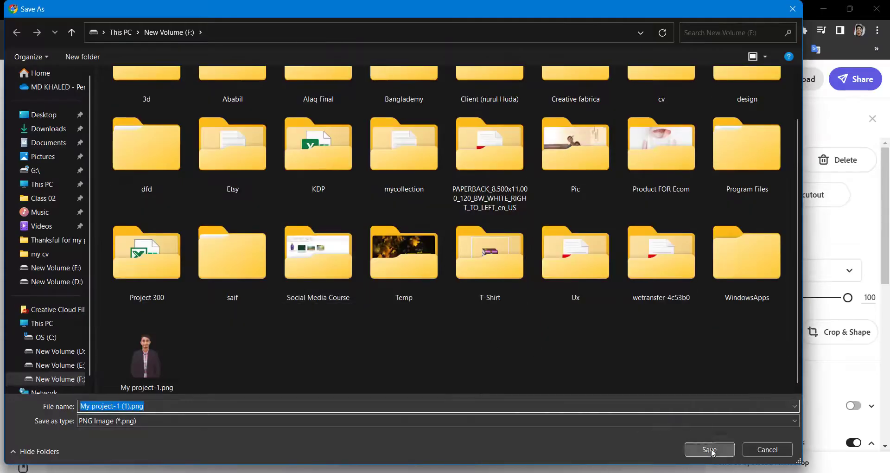
left_click(709, 450)
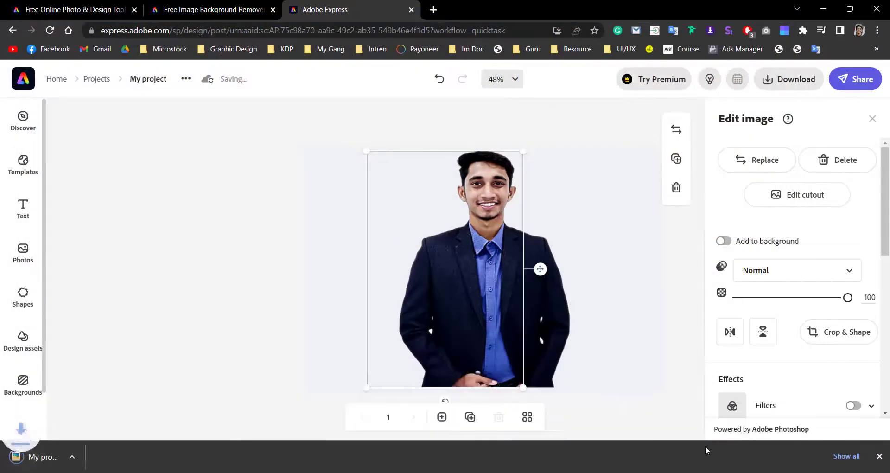
Open the downloaded My project-1 (1).png in the photo viewer, examine the cutout's edges and transparent background up close, and close the viewer.
left_click(84, 462)
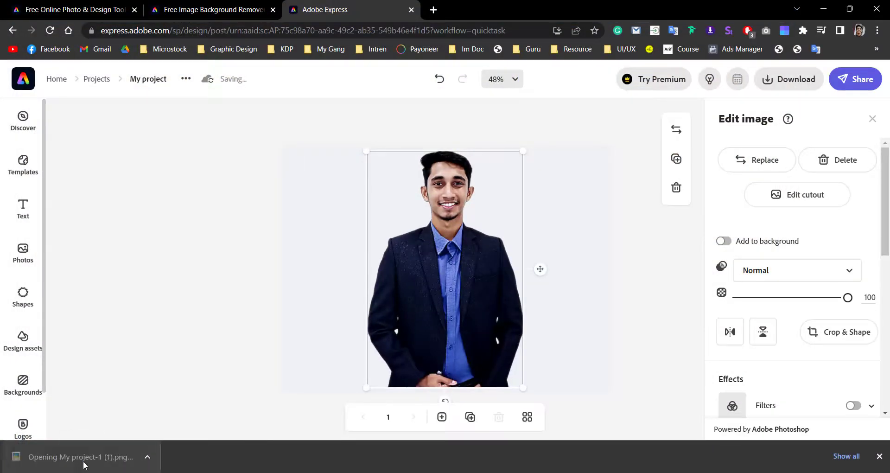
scroll(524, 113, "up", 5)
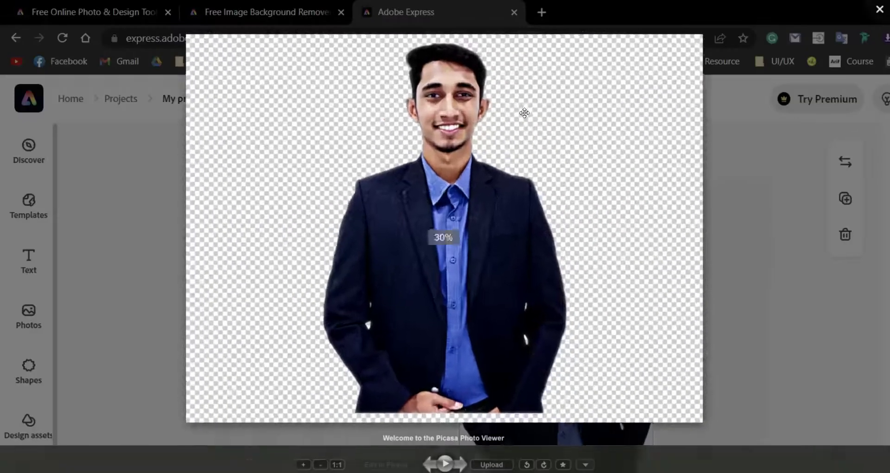
left_click_drag(504, 124, 398, 278)
scroll(398, 277, "down", 5)
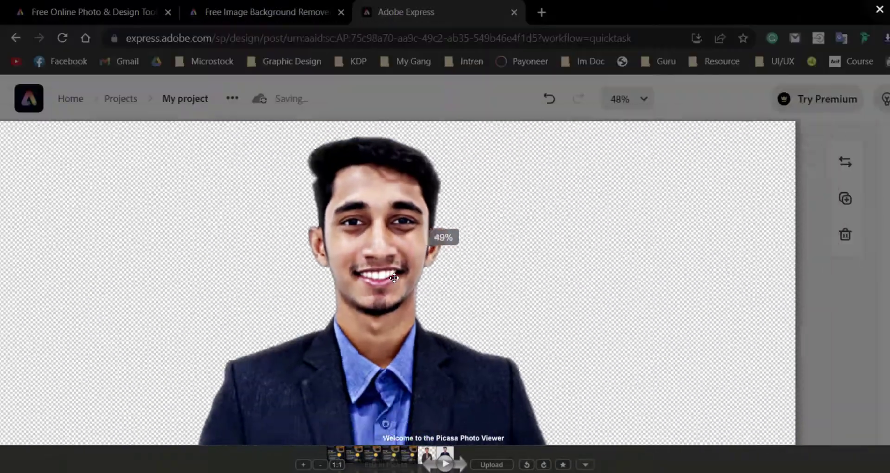
left_click(695, 272)
left_click(624, 173)
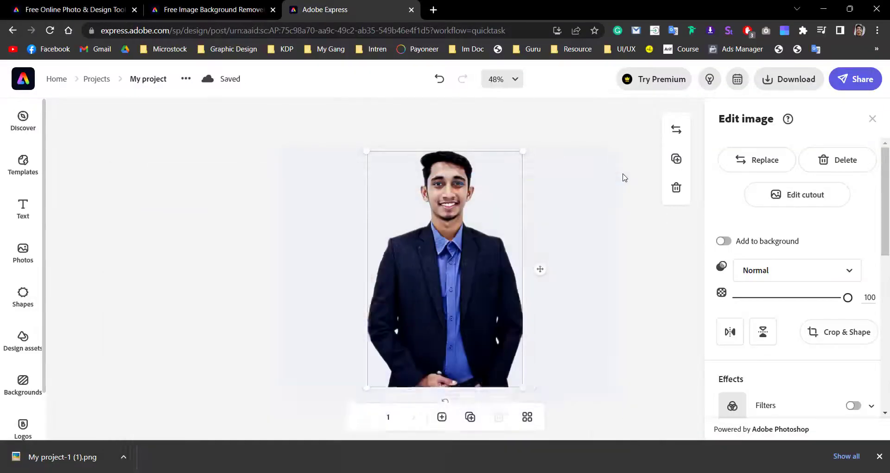
View the design's background editing options, and return to the Adobe Express background remover page.
left_click(612, 277)
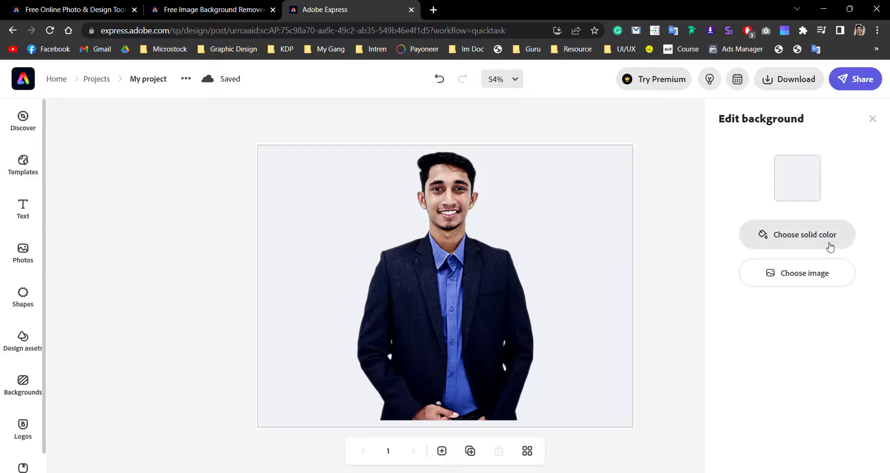
left_click(230, 8)
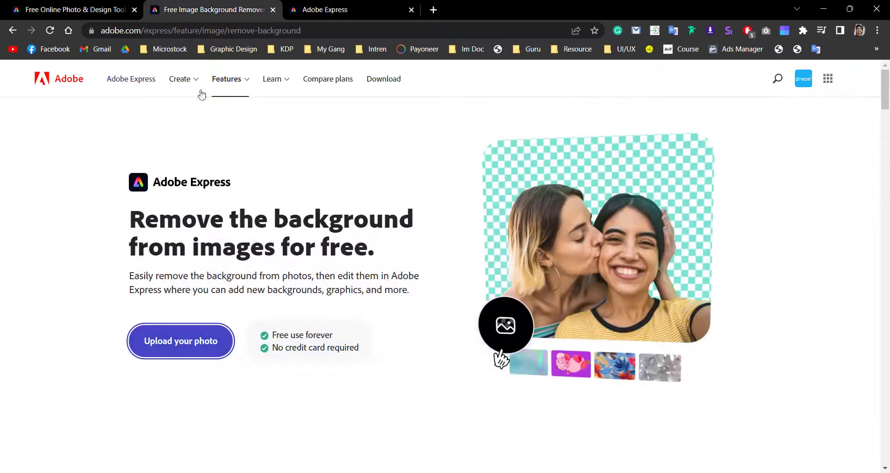